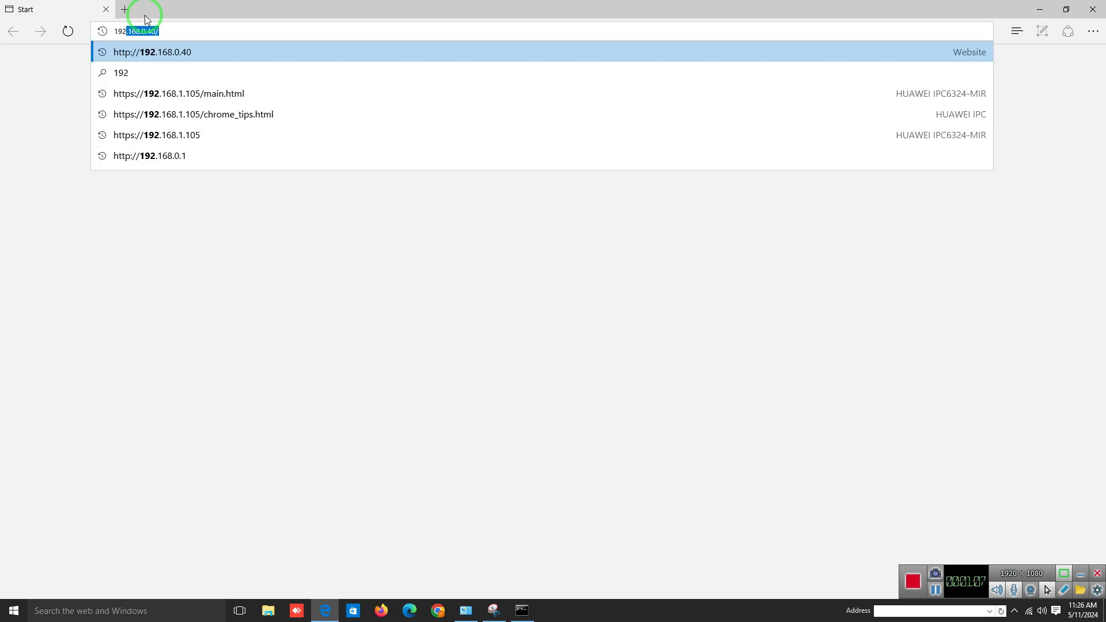
# Try the addresses 192.168.1.120, .100 and .105 in Edge, then load 192.168.1.103
pyautogui.write('.')
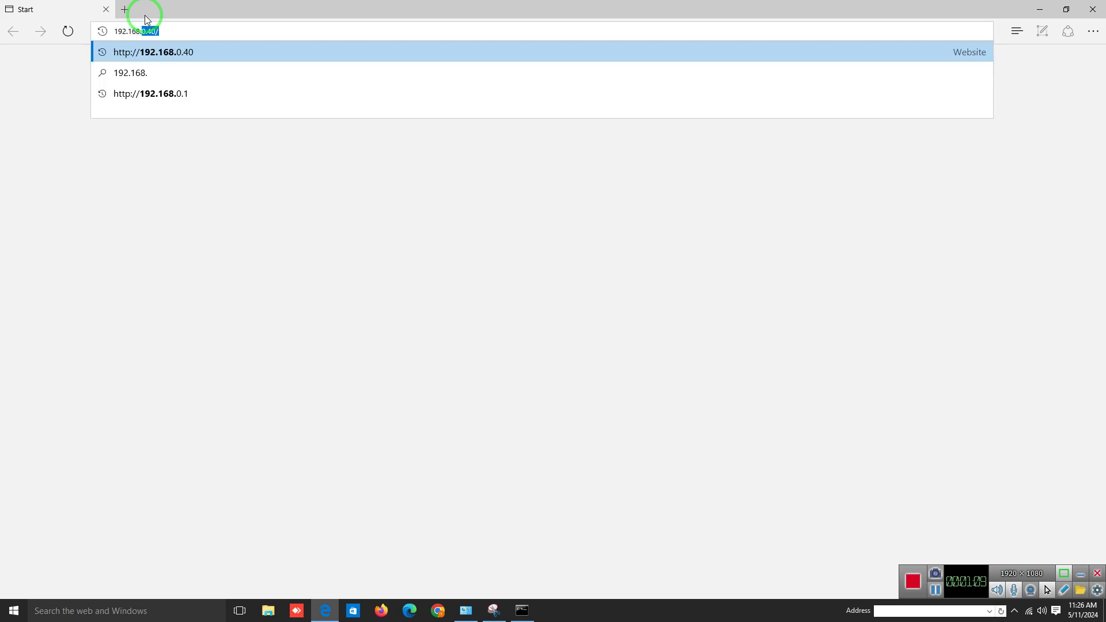
pyautogui.write('1.120')
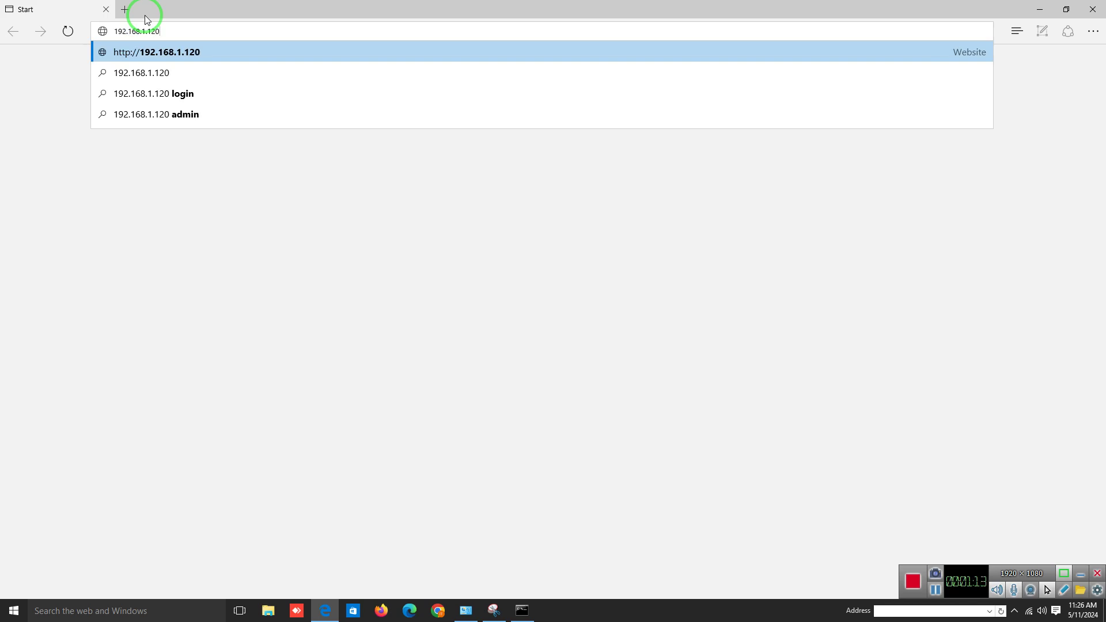
pyautogui.press('BackSpace')
pyautogui.press('BackSpace')
pyautogui.press('BackSpace')
pyautogui.write('20')
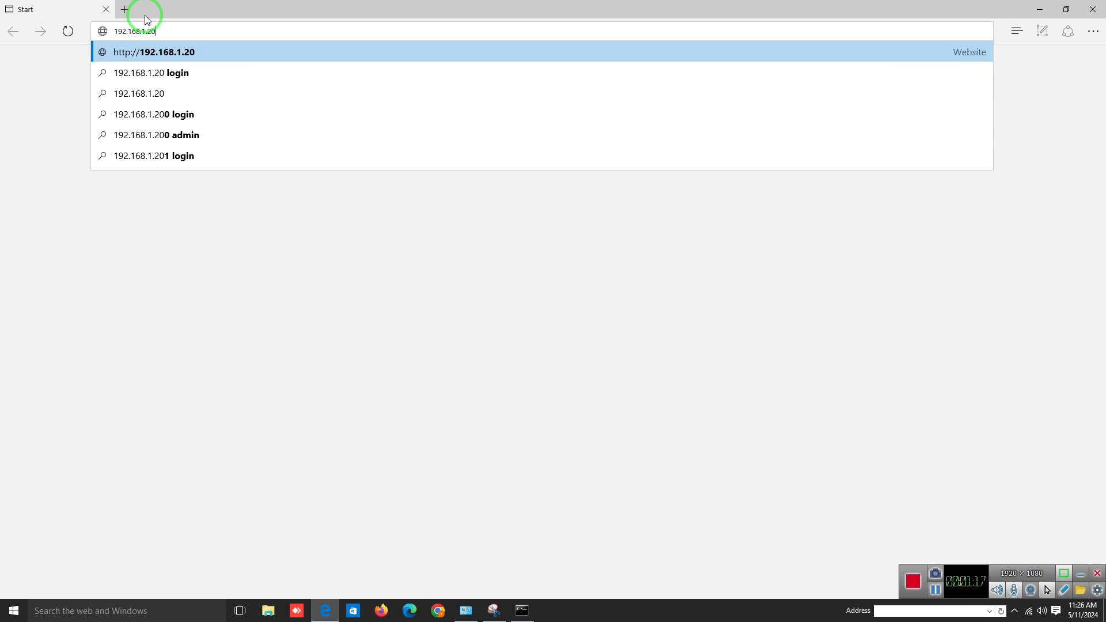
pyautogui.press('BackSpace')
pyautogui.press('BackSpace')
pyautogui.press('BackSpace')
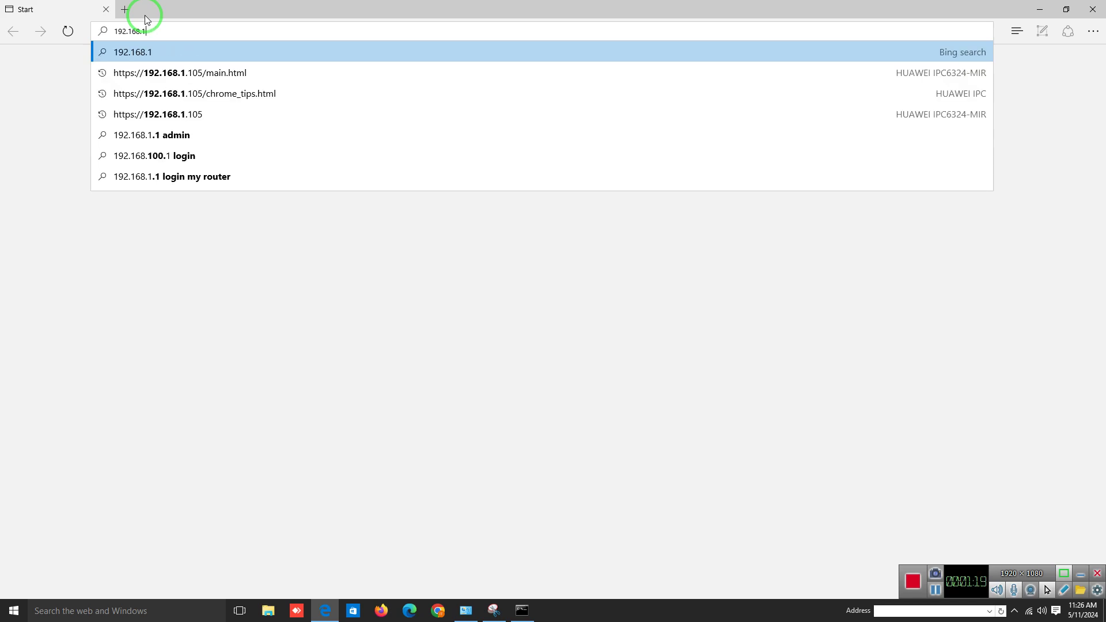
pyautogui.write('.100')
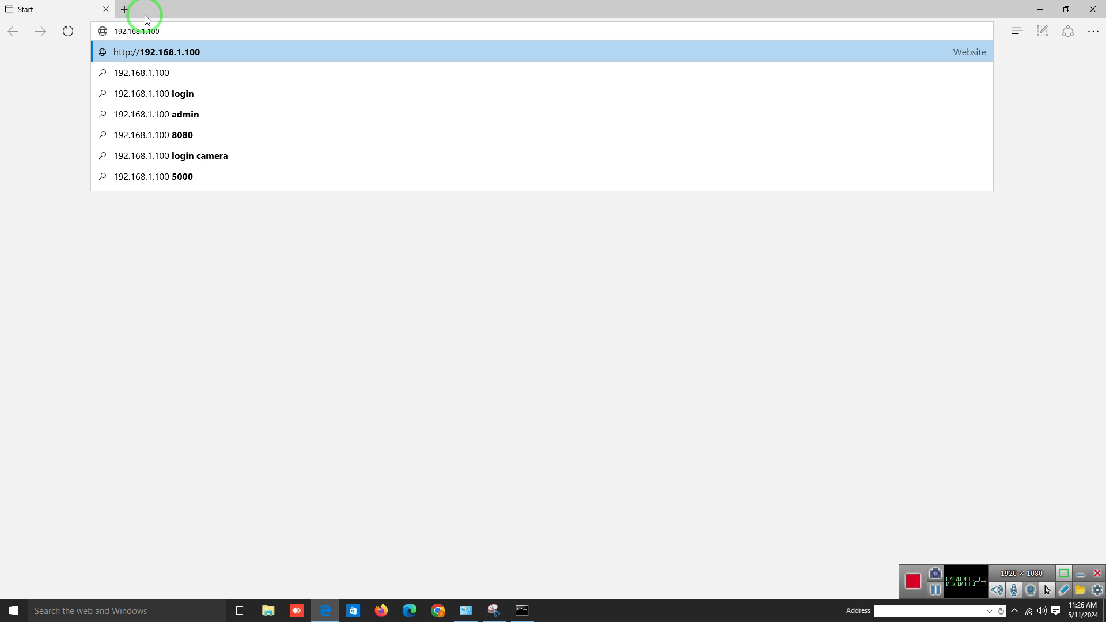
pyautogui.press('BackSpace')
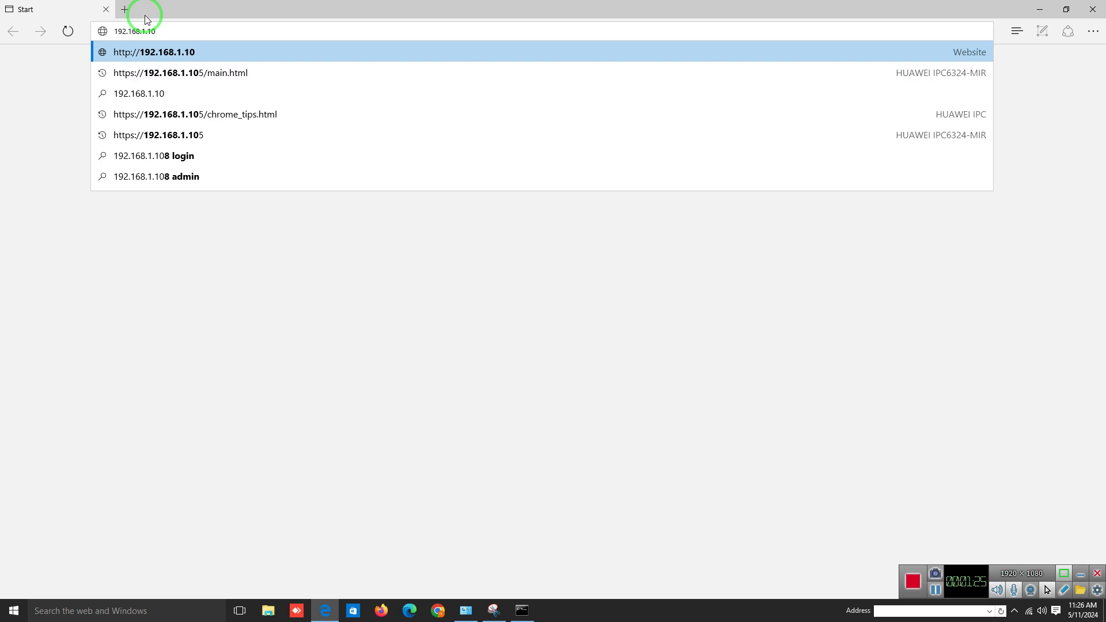
pyautogui.write('5')
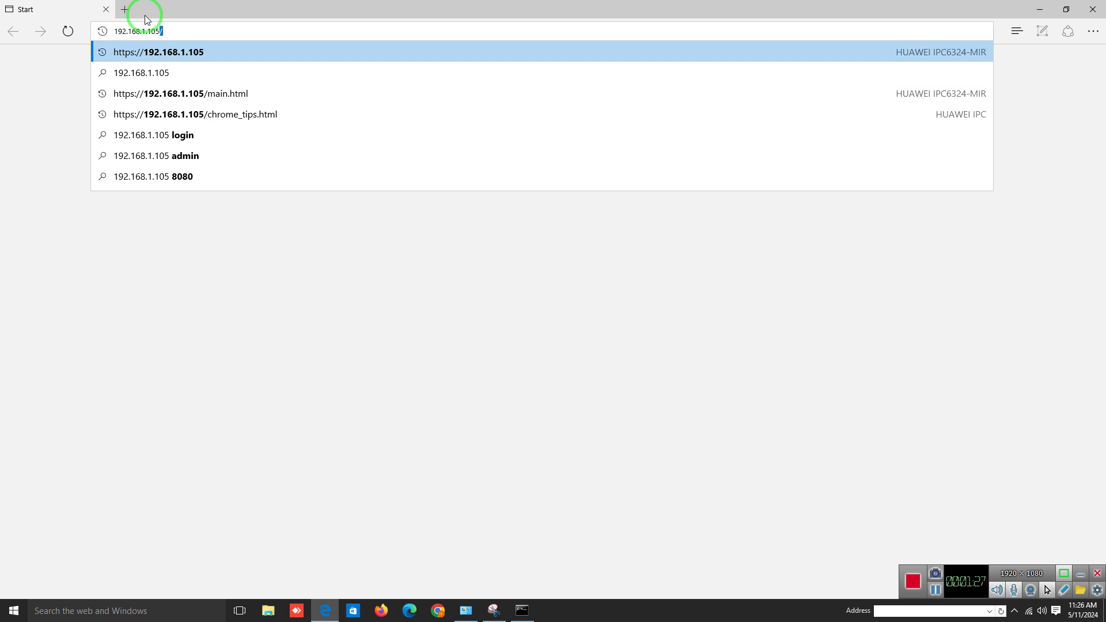
pyautogui.press('Return')
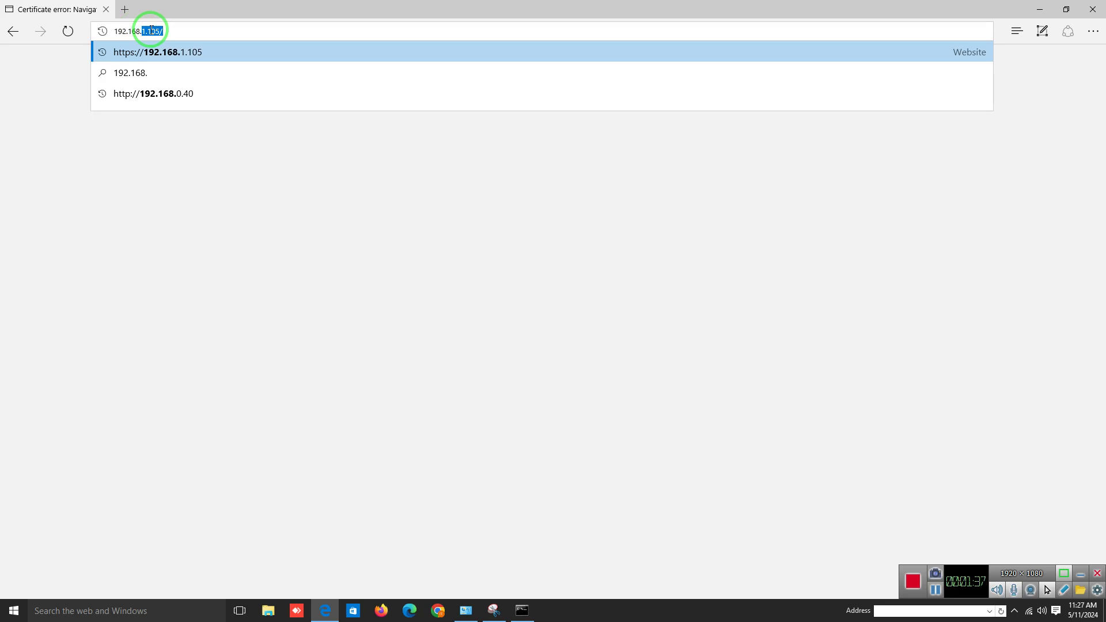
pyautogui.write('.1.1')
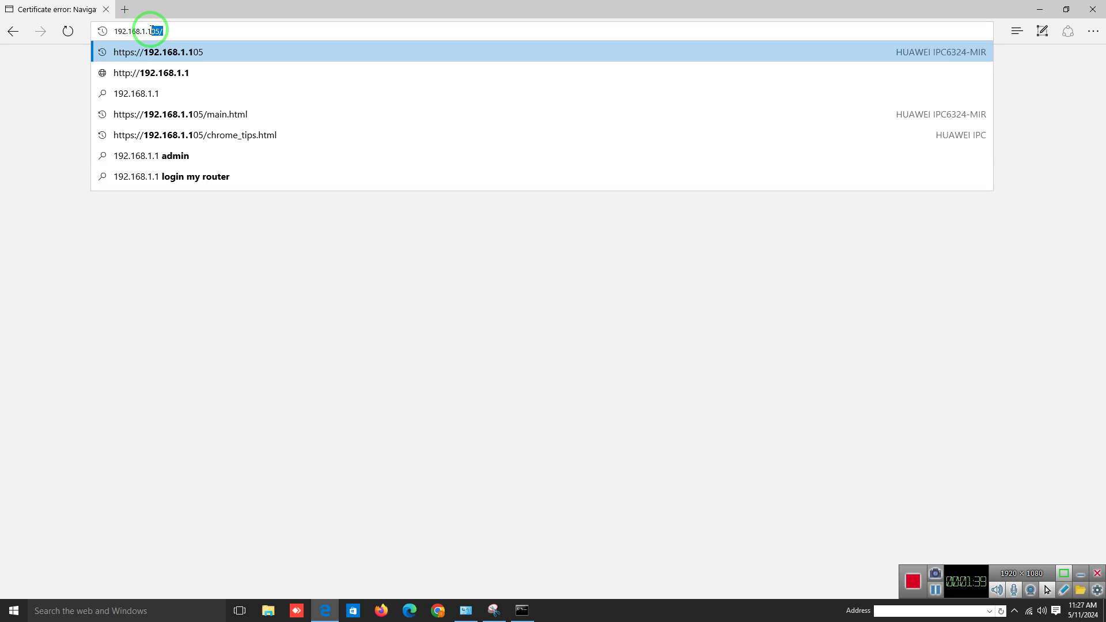
pyautogui.write('0')
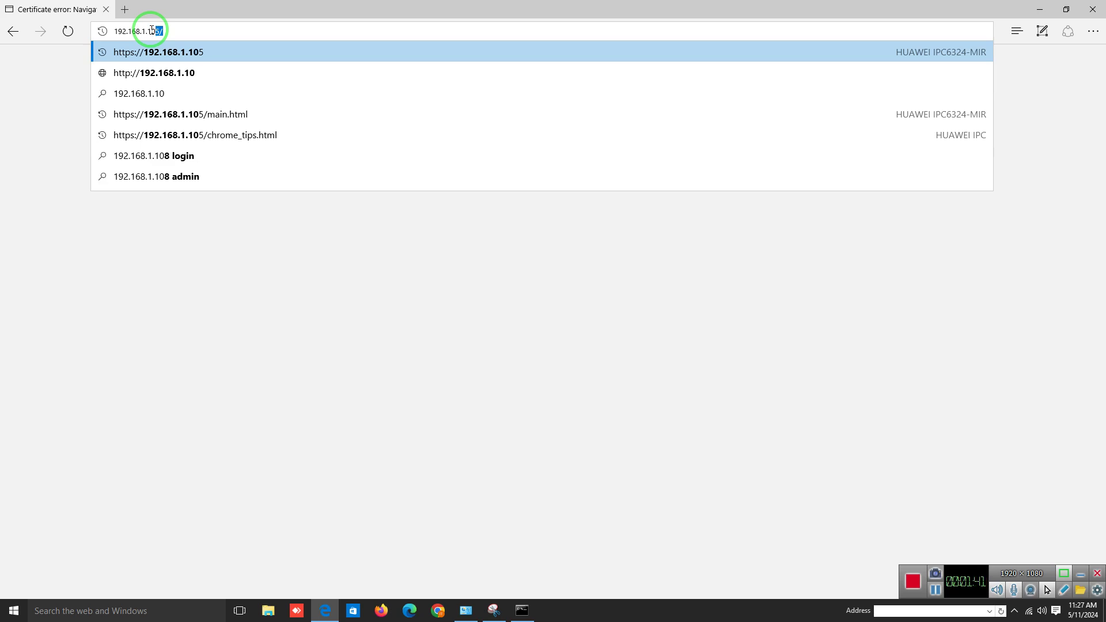
pyautogui.write('3')
pyautogui.press('Return')
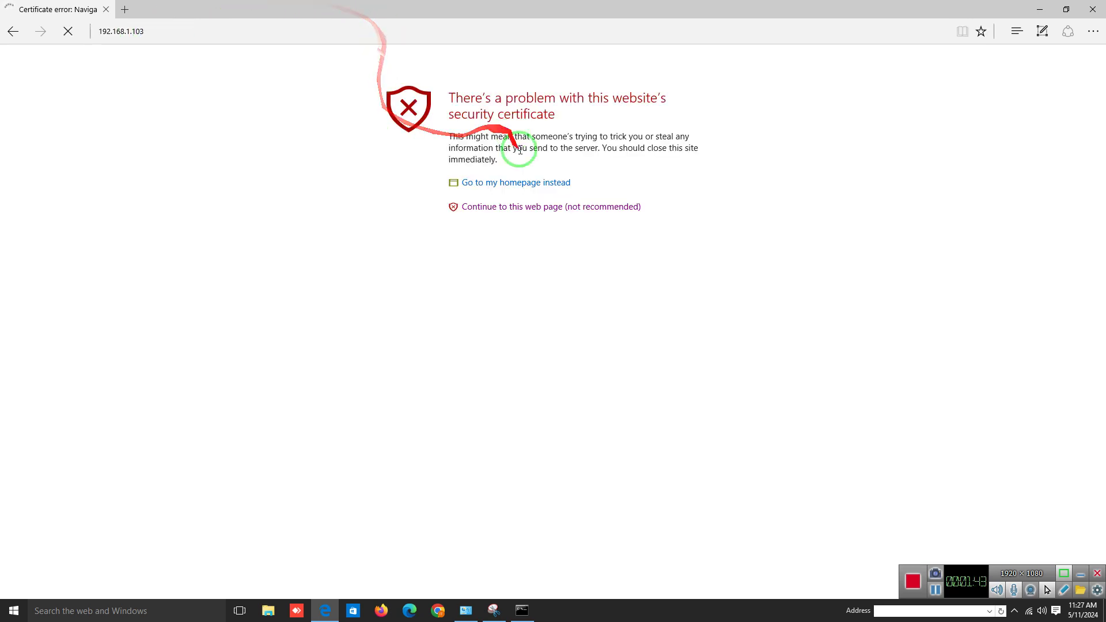
# Continue past the certificate warning and log in with the camera's user name and password
pyautogui.click(540, 211)
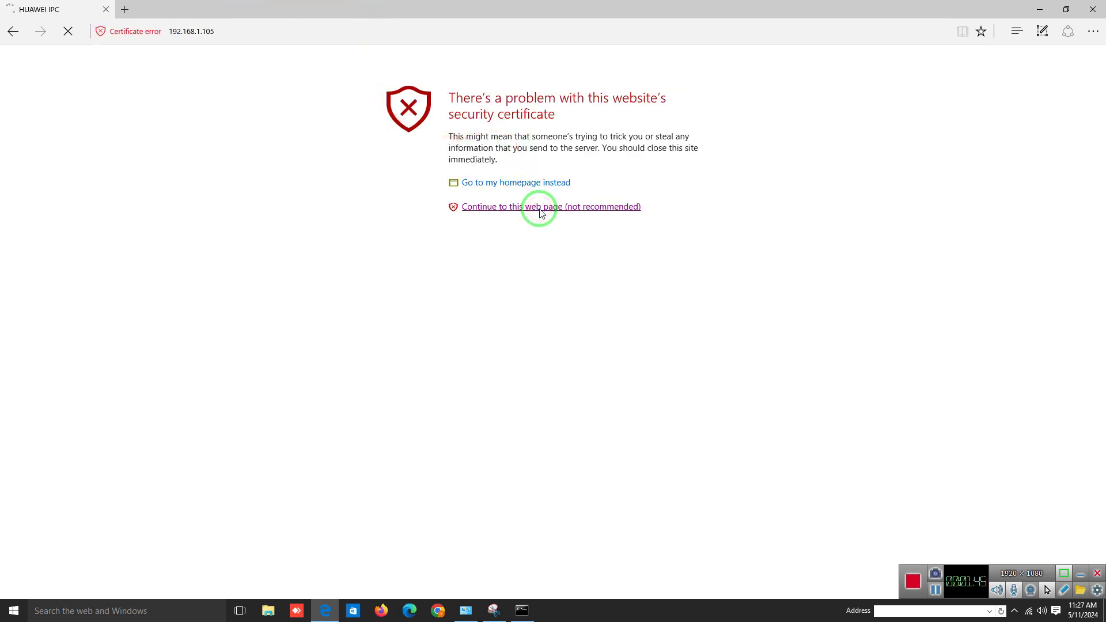
pyautogui.click(559, 295)
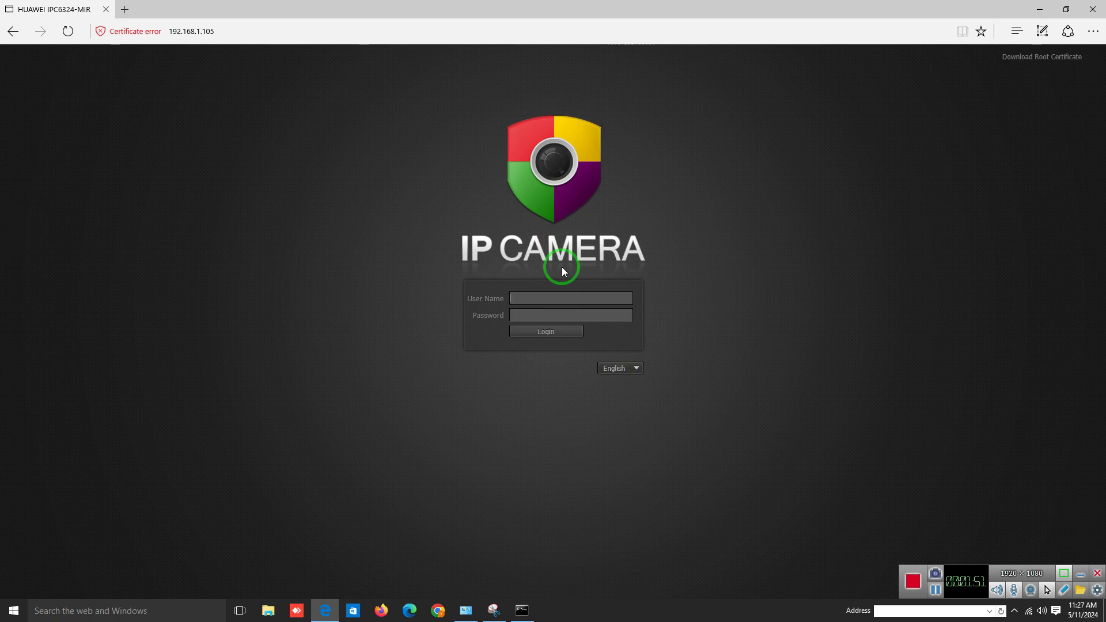
pyautogui.write('admin********')
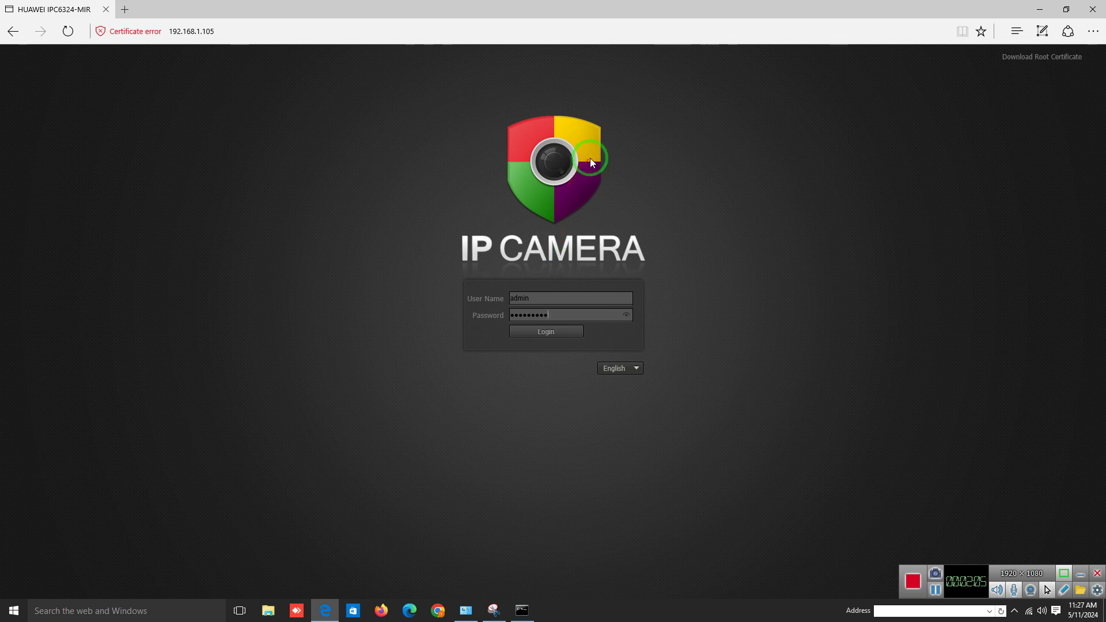
pyautogui.click(626, 314)
pyautogui.click(627, 314)
pyautogui.press('BackSpace')
pyautogui.press('BackSpace')
pyautogui.press('BackSpace')
pyautogui.press('BackSpace')
pyautogui.press('BackSpace')
pyautogui.press('BackSpace')
pyautogui.press('BackSpace')
pyautogui.press('BackSpace')
pyautogui.press('BackSpace')
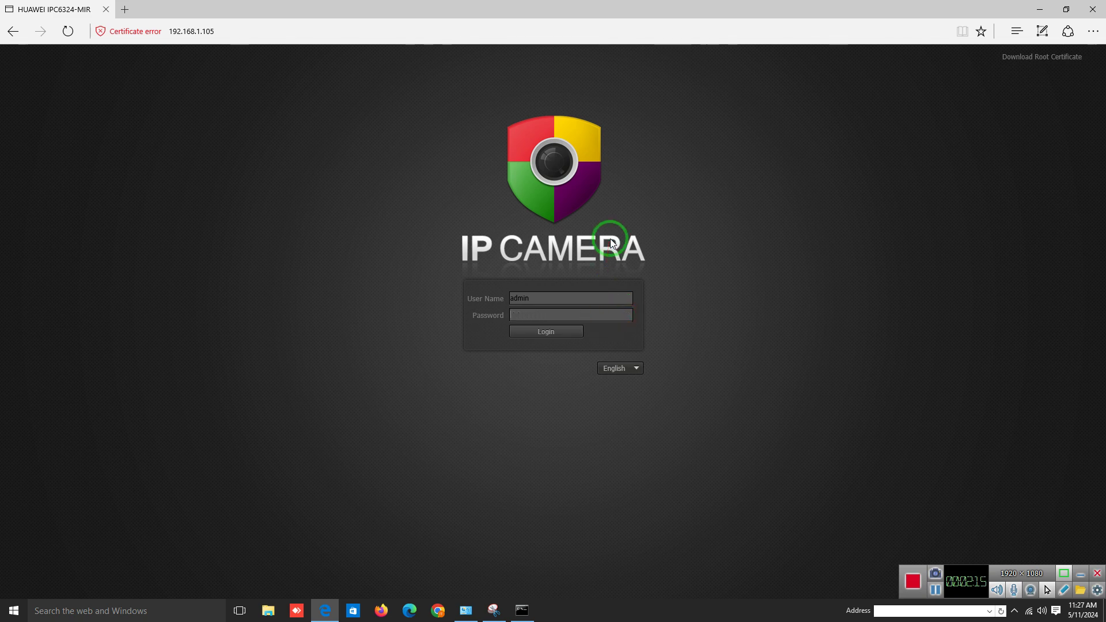
pyautogui.write('HuaWei12')
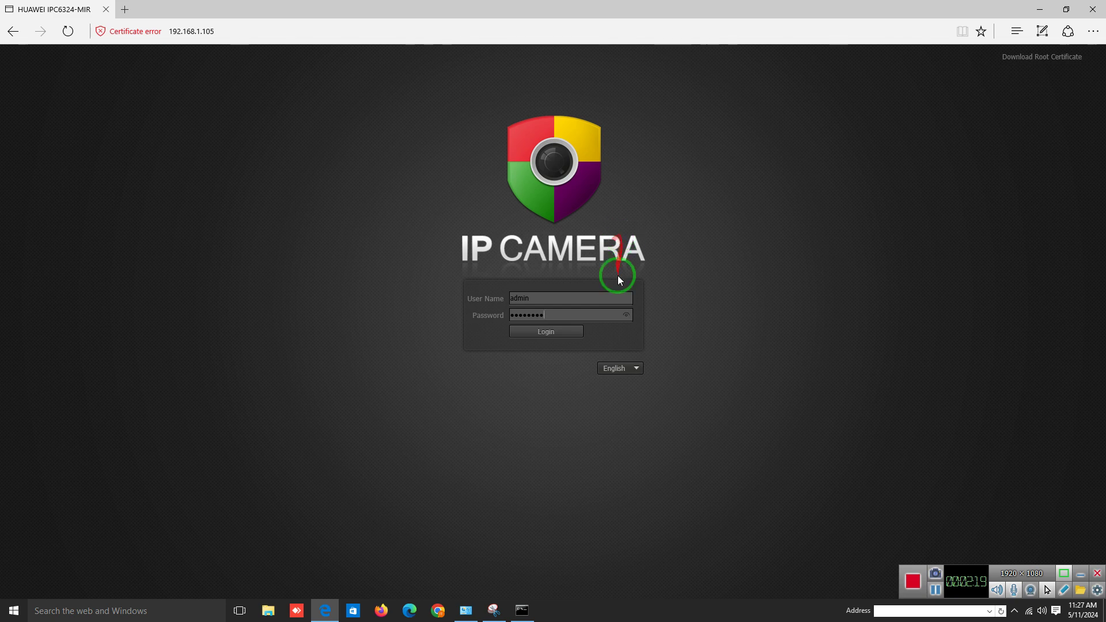
pyautogui.click(554, 331)
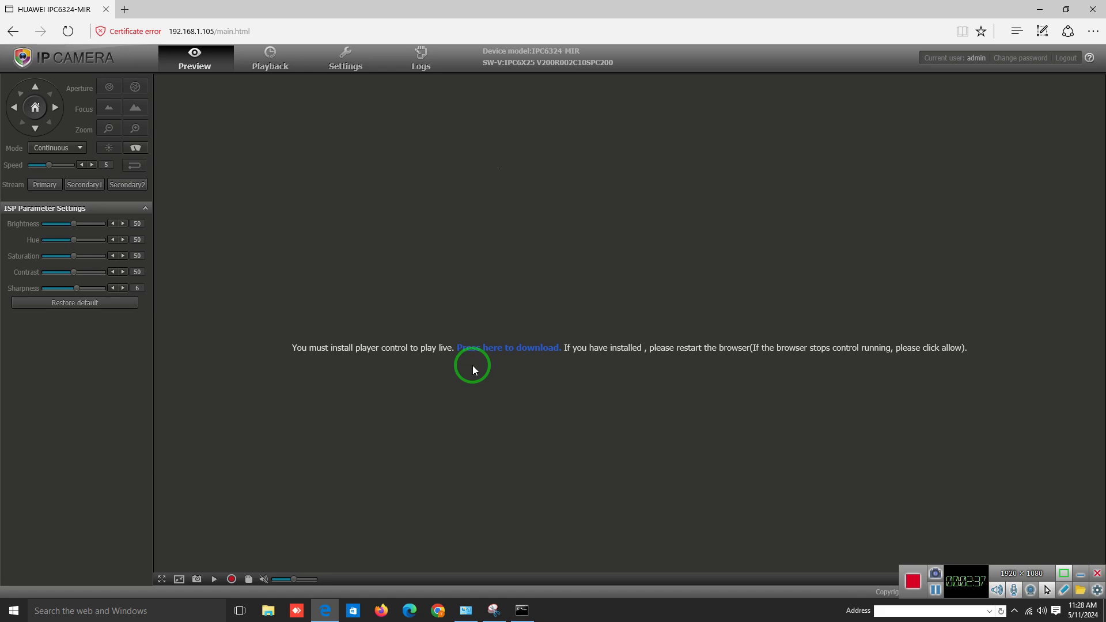
# Reopen the camera page in Internet Explorer, bypass the certificate warning and log in
pyautogui.click(1095, 41)
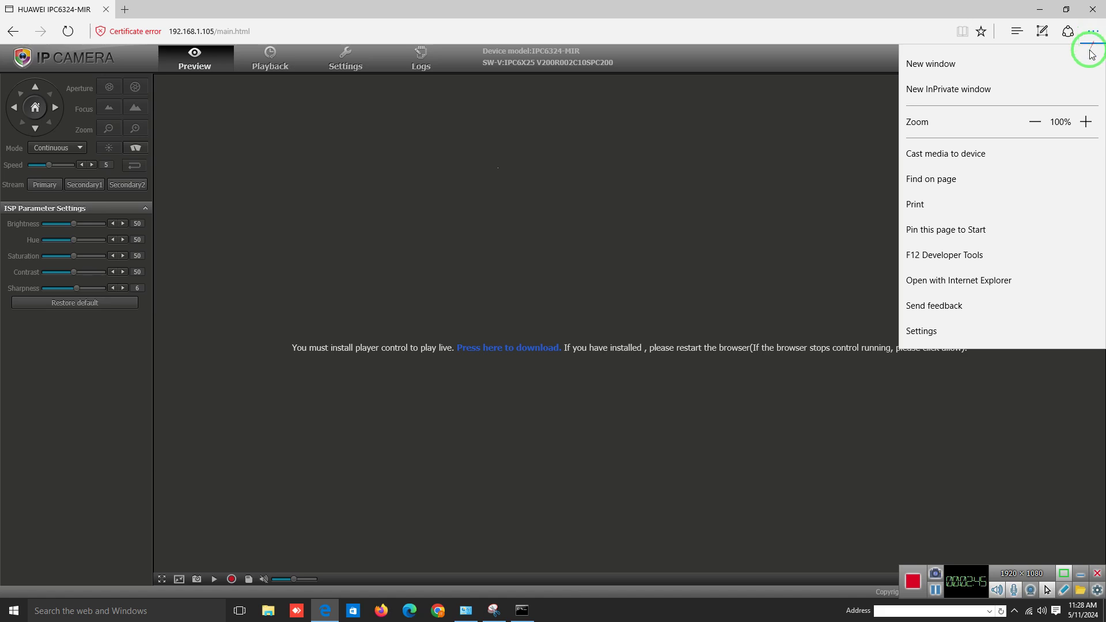
pyautogui.click(998, 288)
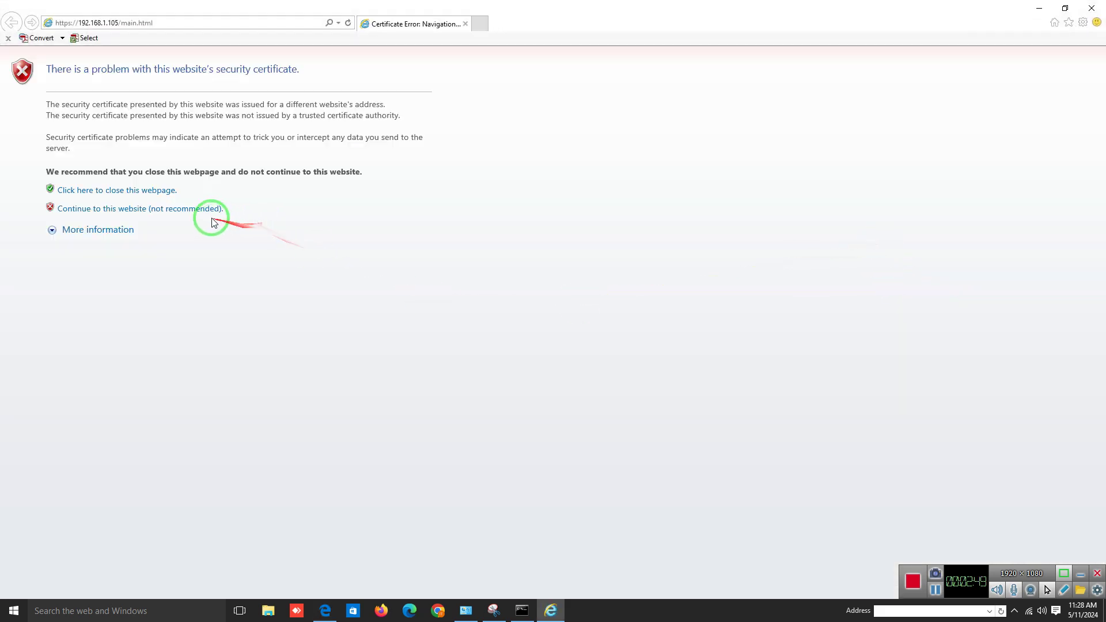
pyautogui.click(183, 209)
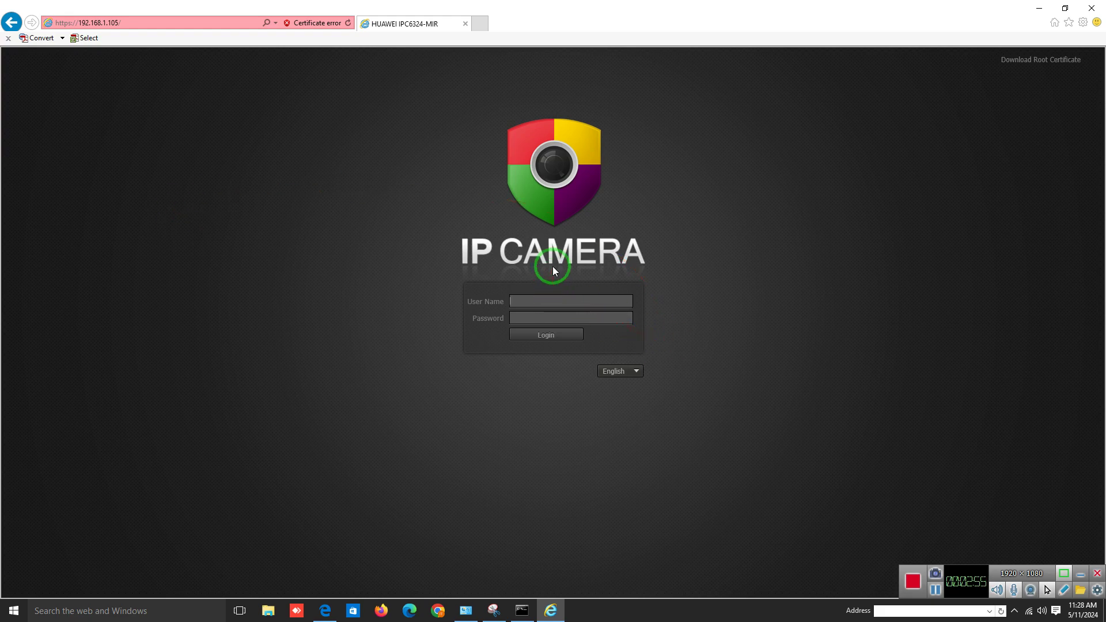
pyautogui.write('admin')
pyautogui.write('•••')
pyautogui.write('•••••')
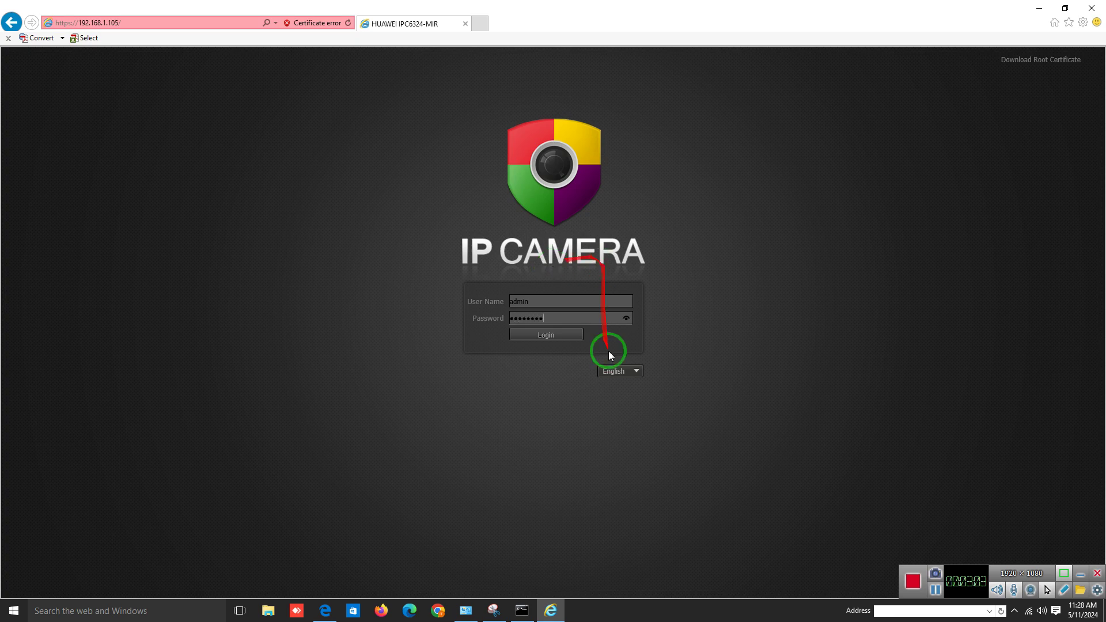
pyautogui.click(562, 334)
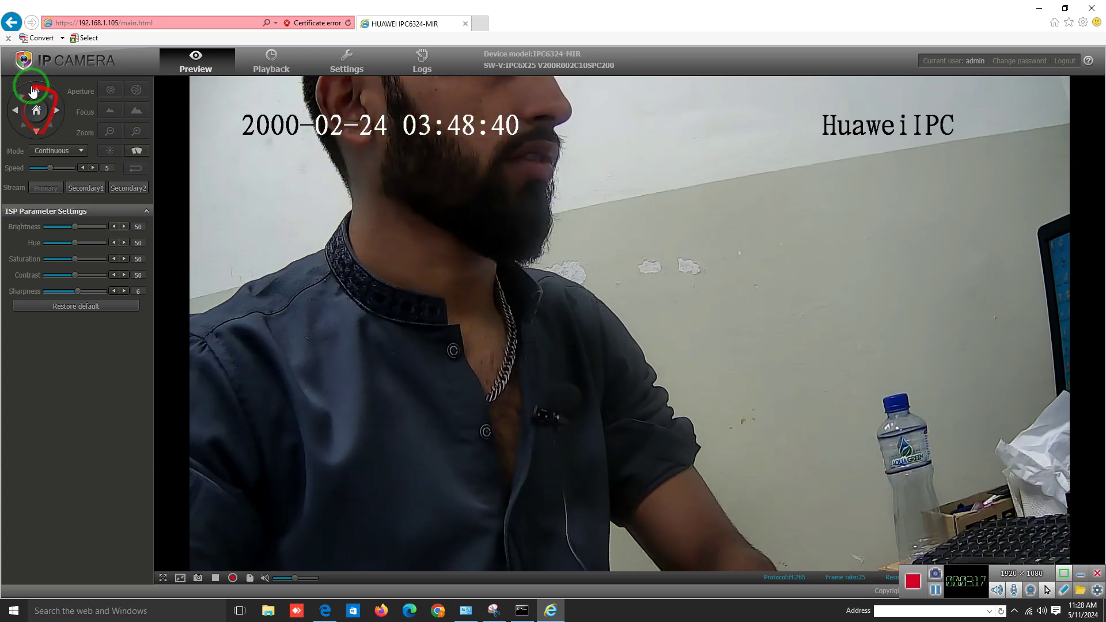
# Go to Settings' Network Parameters and begin replacing the IP address with 172.30
pyautogui.click(57, 112)
pyautogui.click(337, 127)
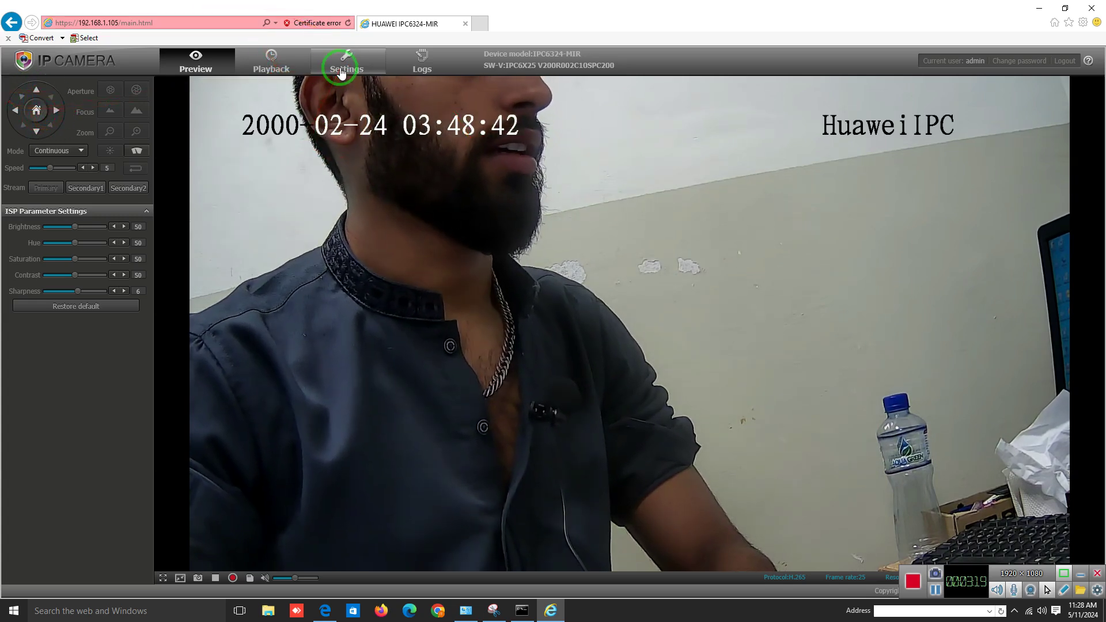
pyautogui.click(346, 60)
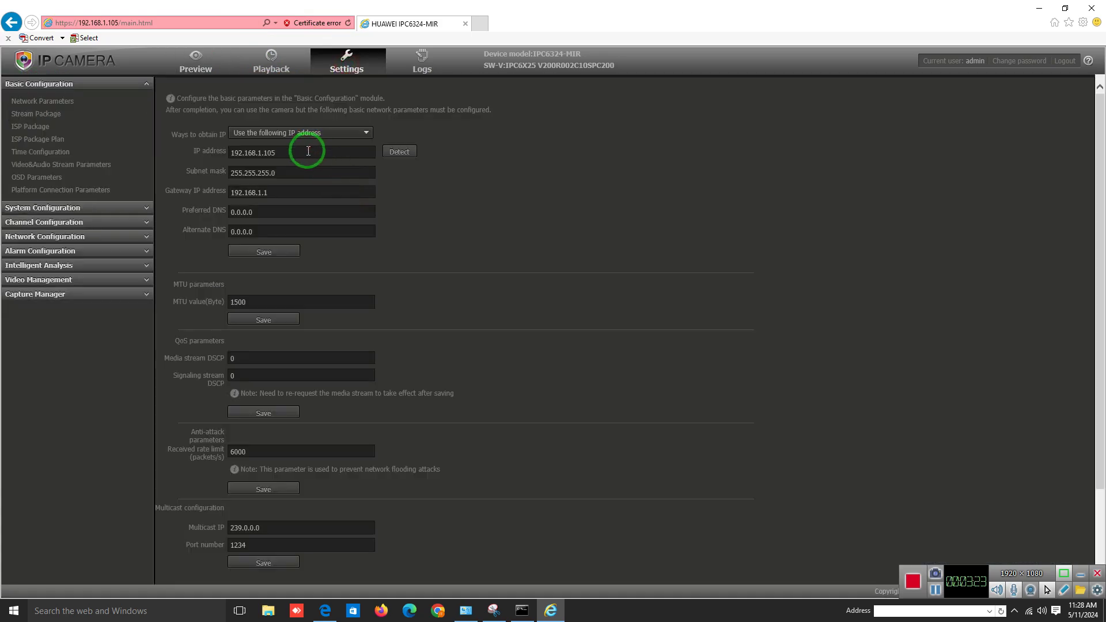
pyautogui.moveTo(308, 151); pyautogui.dragTo(225, 154)
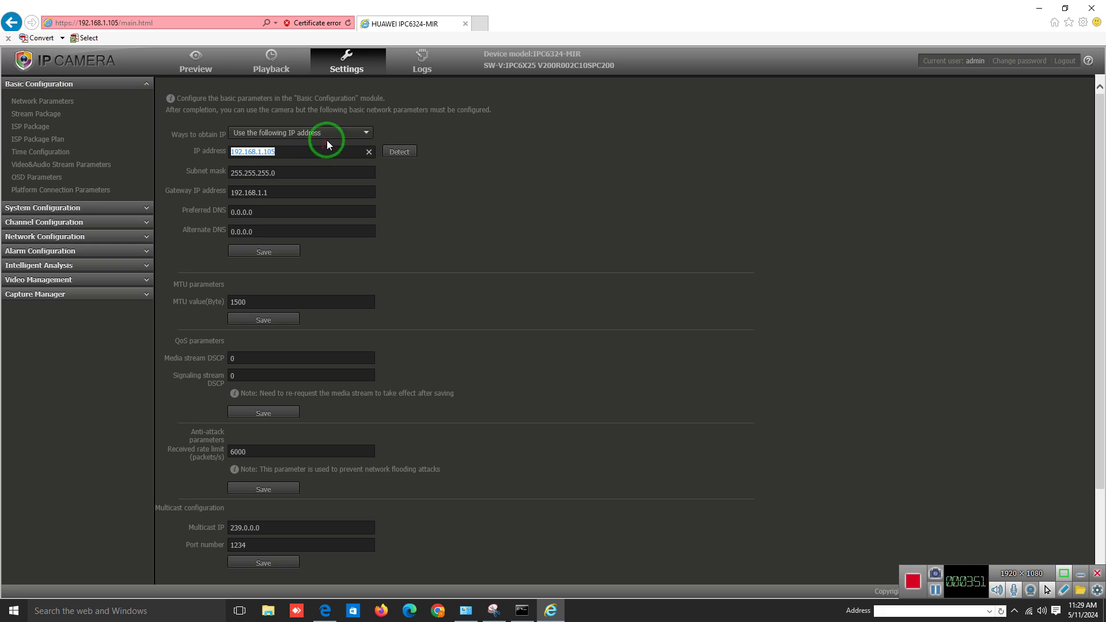
pyautogui.write('172.30.')
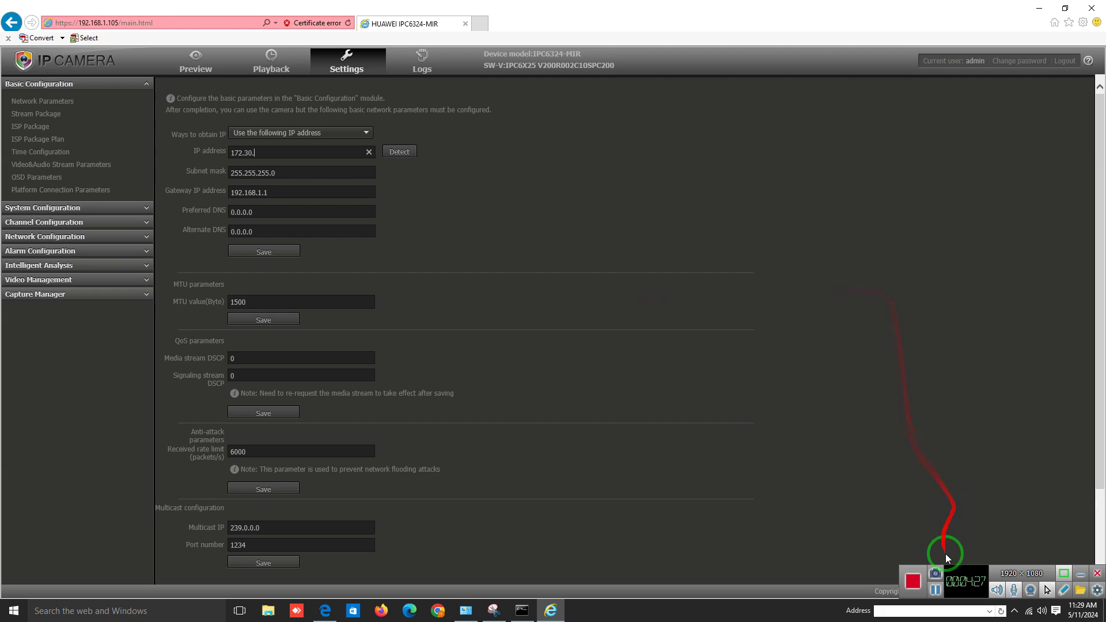
# Complete the camera's IP address as 172.30.101.110
pyautogui.click(935, 589)
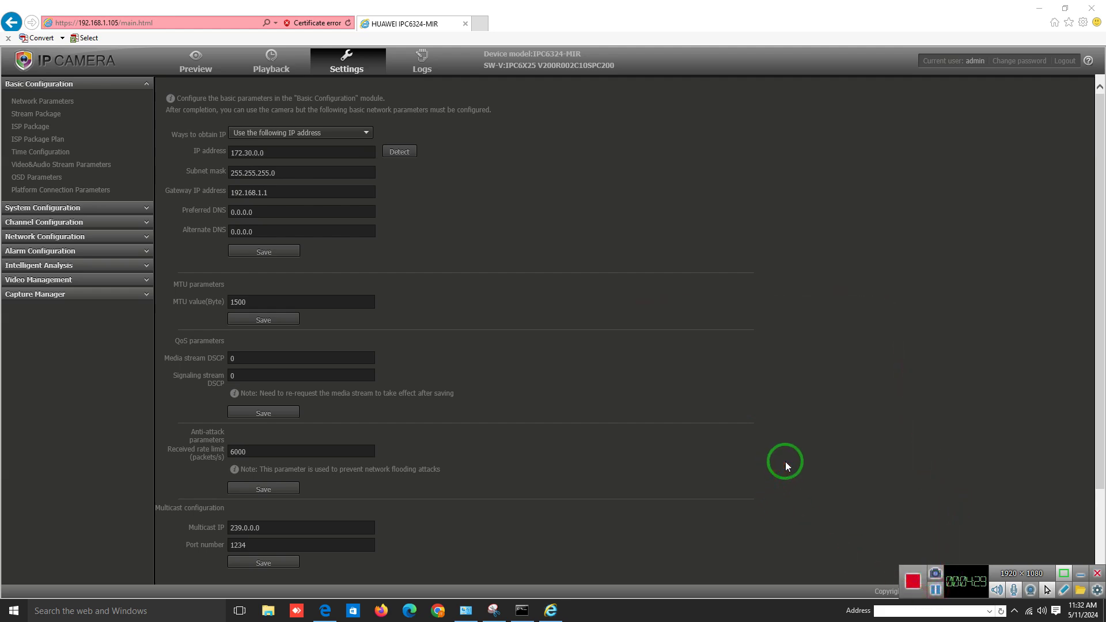
pyautogui.click(330, 153)
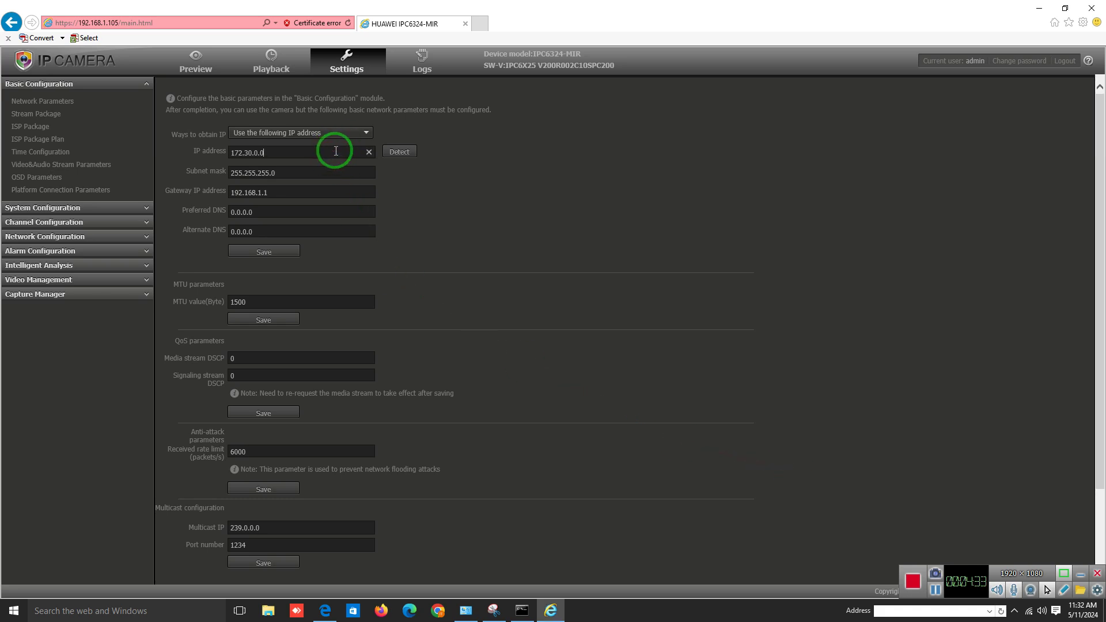
pyautogui.press('BackSpace')
pyautogui.write('101.110')
# Change the subnet mask to 255.255.254.0
pyautogui.click(307, 174)
pyautogui.press('BackSpace')
pyautogui.press('BackSpace')
pyautogui.press('BackSpace')
pyautogui.press('BackSpace')
pyautogui.press('BackSpace')
pyautogui.write('254.0')
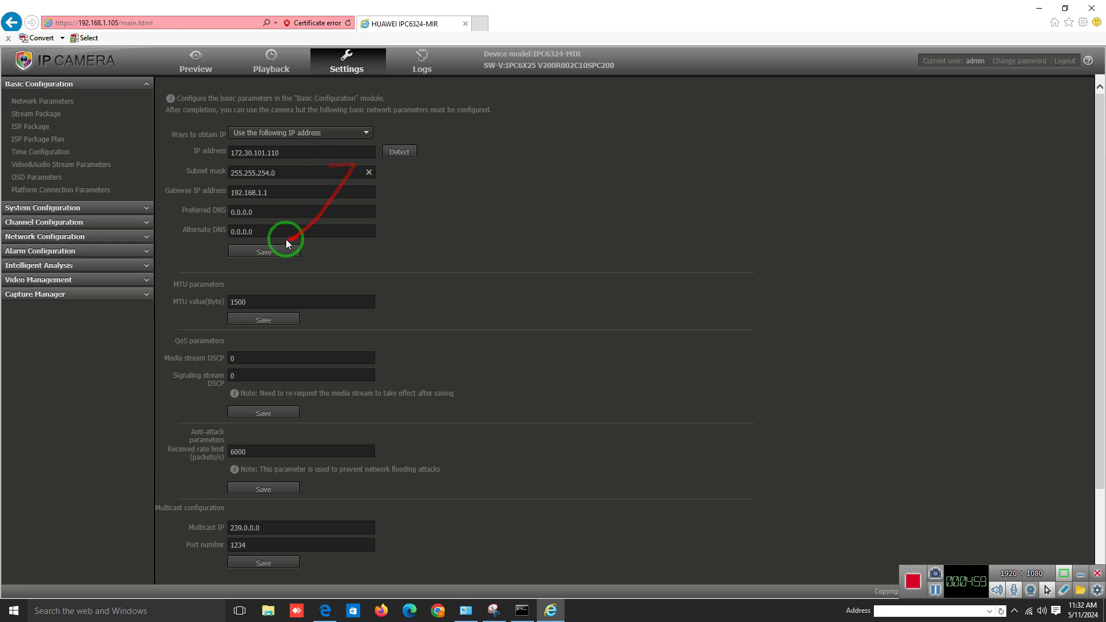
# Enter 172.30.100.20 as the gateway and save the network parameters
pyautogui.click(283, 189)
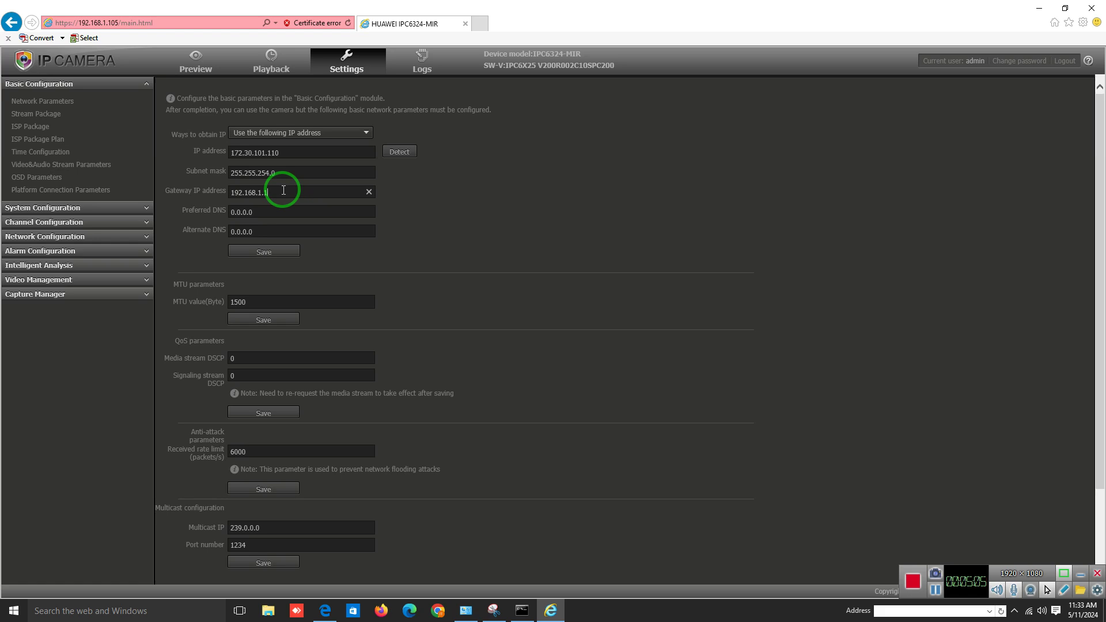
pyautogui.moveTo(284, 185)
pyautogui.mouseDown()
pyautogui.moveTo(271, 222)
pyautogui.moveTo(242, 205)
pyautogui.moveTo(297, 190)
pyautogui.moveTo(229, 193)
pyautogui.mouseUp()
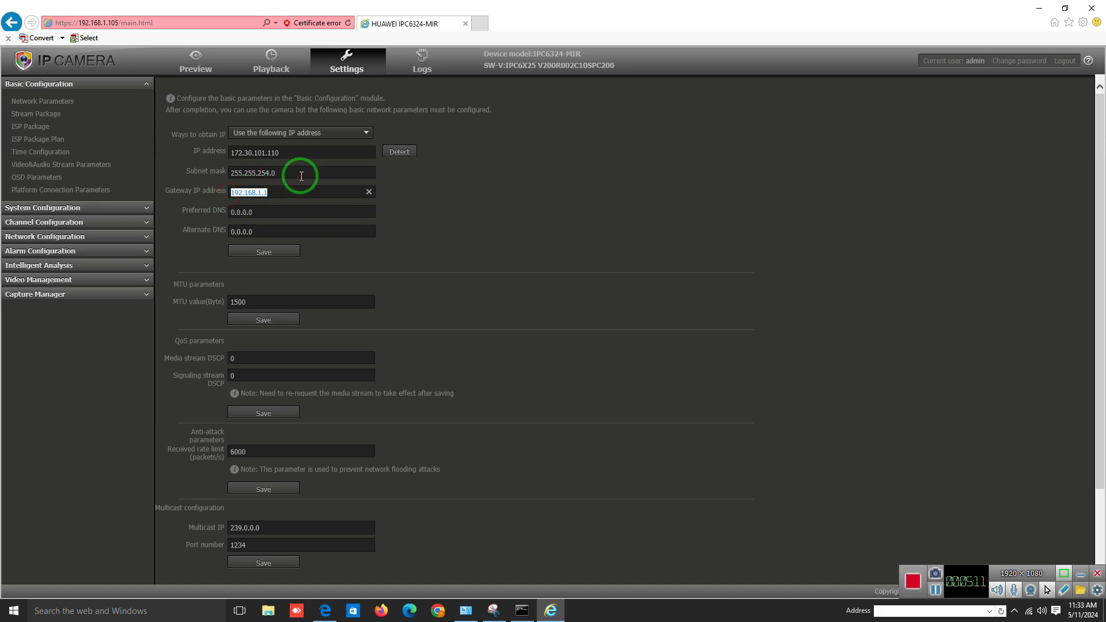
pyautogui.write('172.30.100.20')
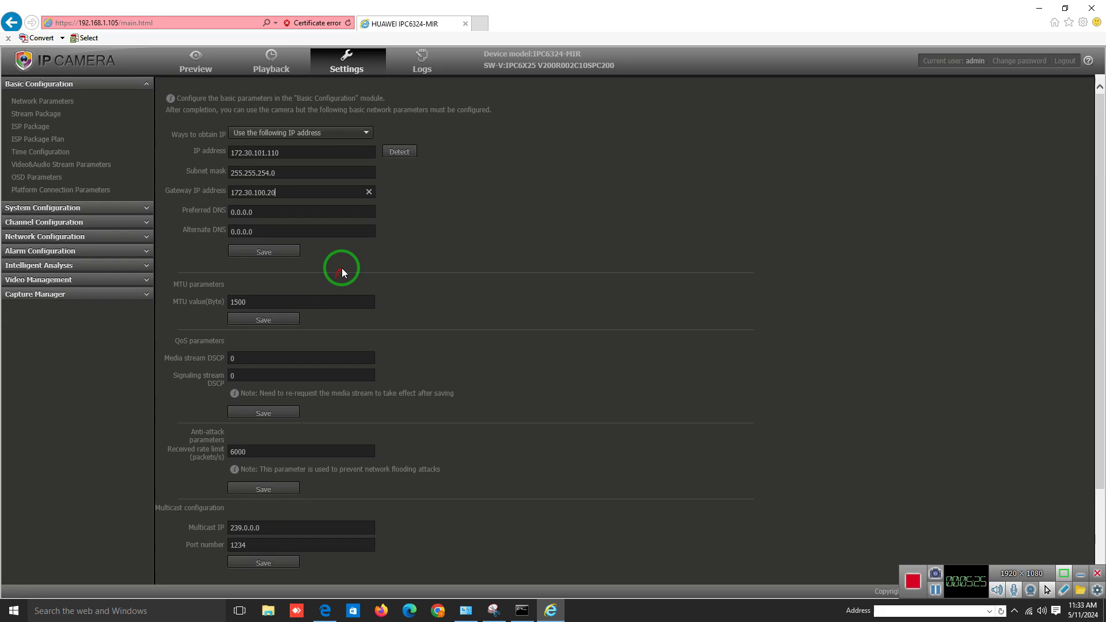
pyautogui.click(274, 252)
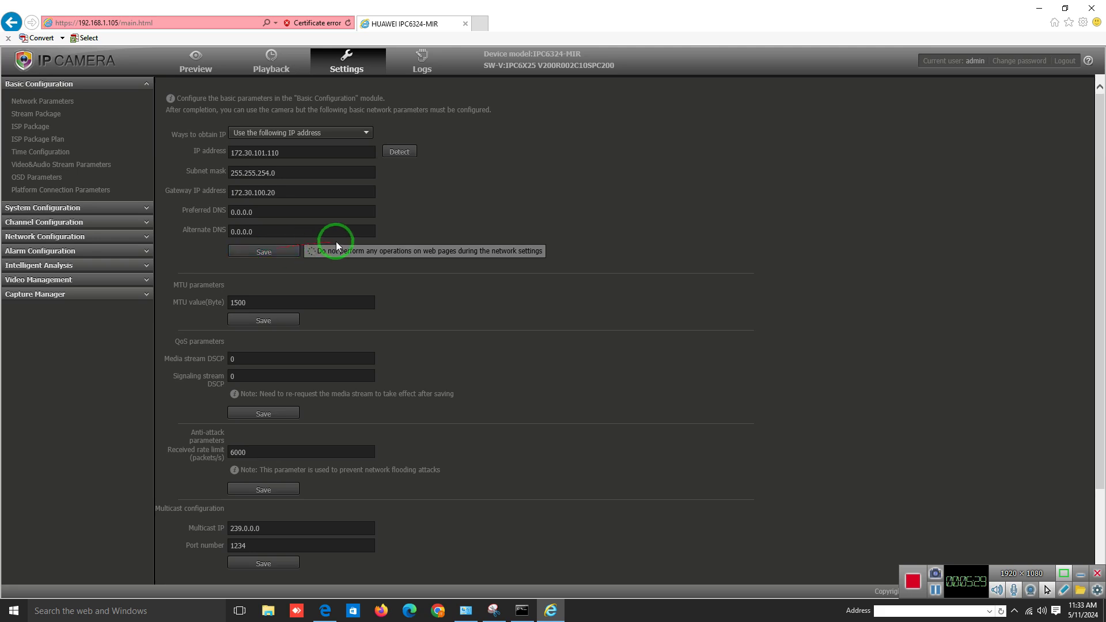